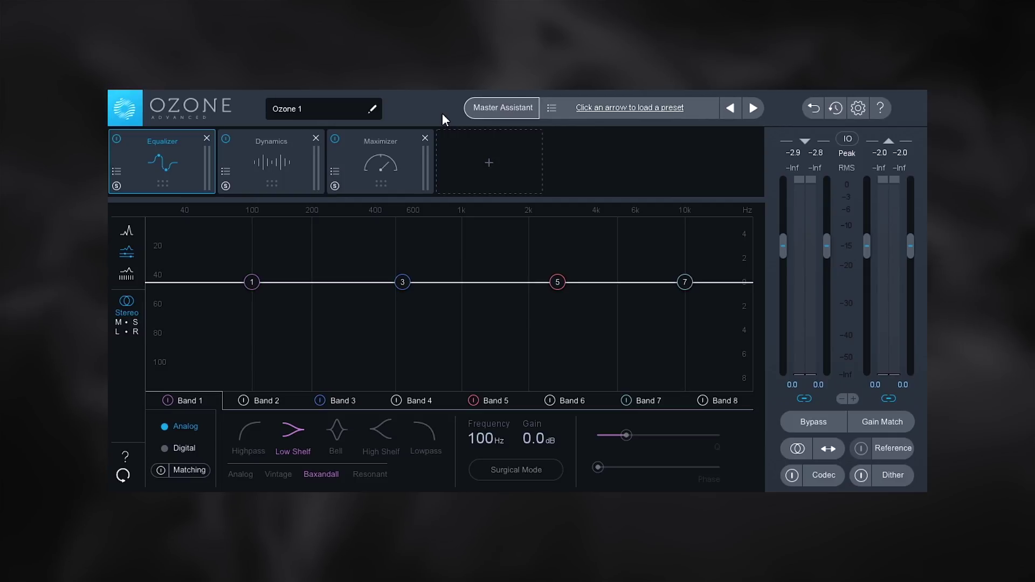
- Run the Master Assistant on the playing track with Streaming as the target and accept its suggested processing chain
click(489, 111)
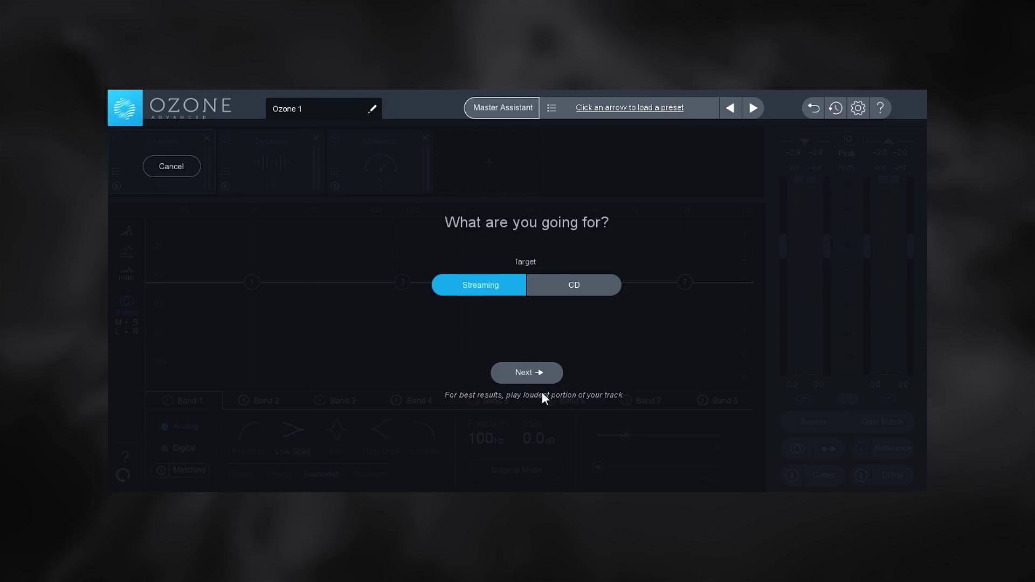
click(569, 287)
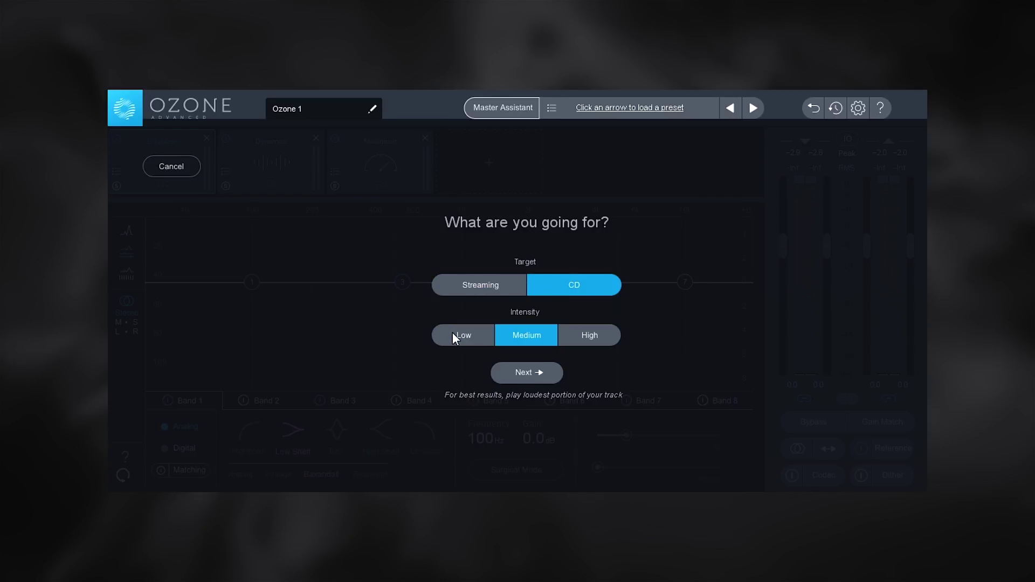
click(462, 285)
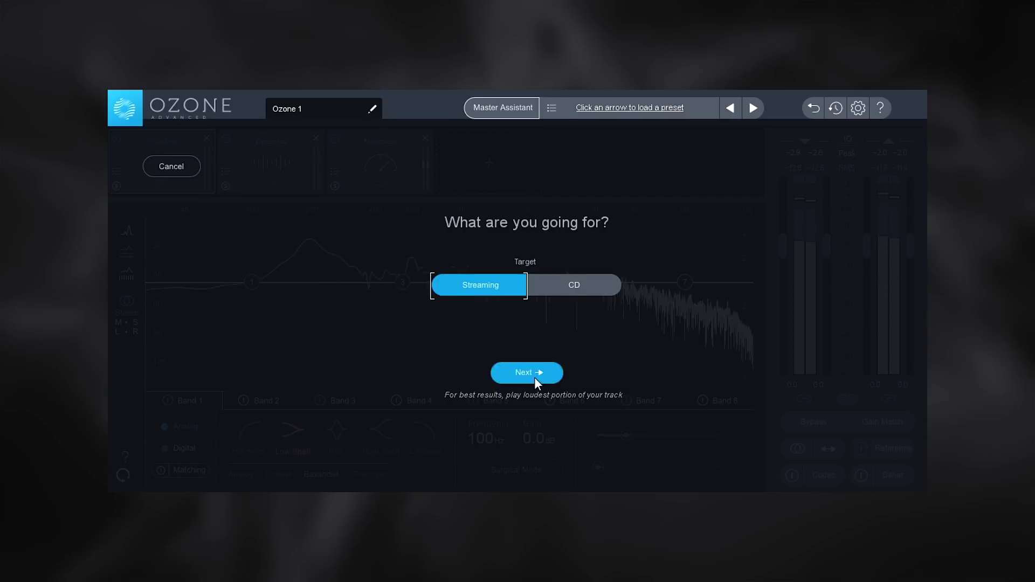
click(535, 376)
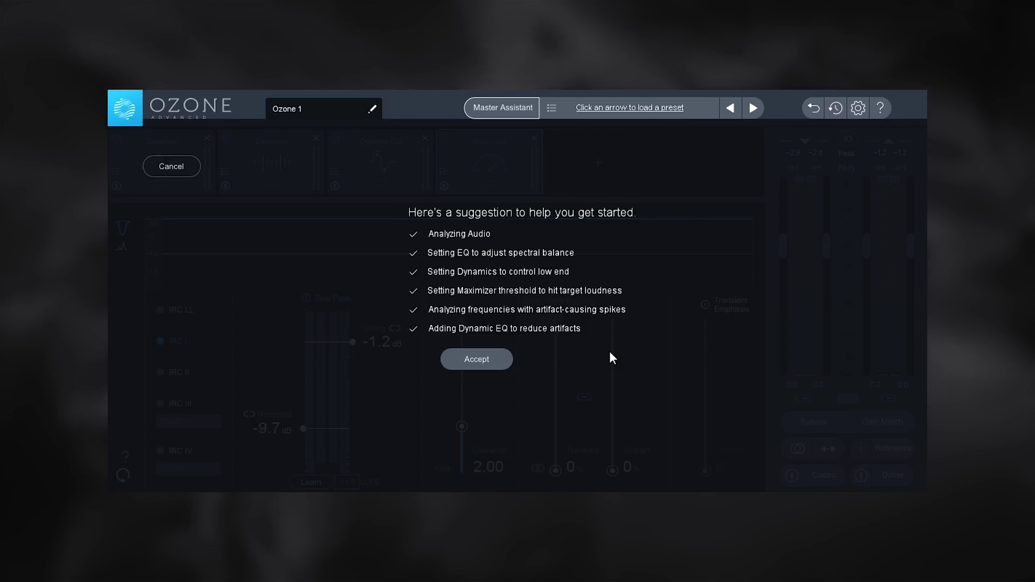
click(482, 360)
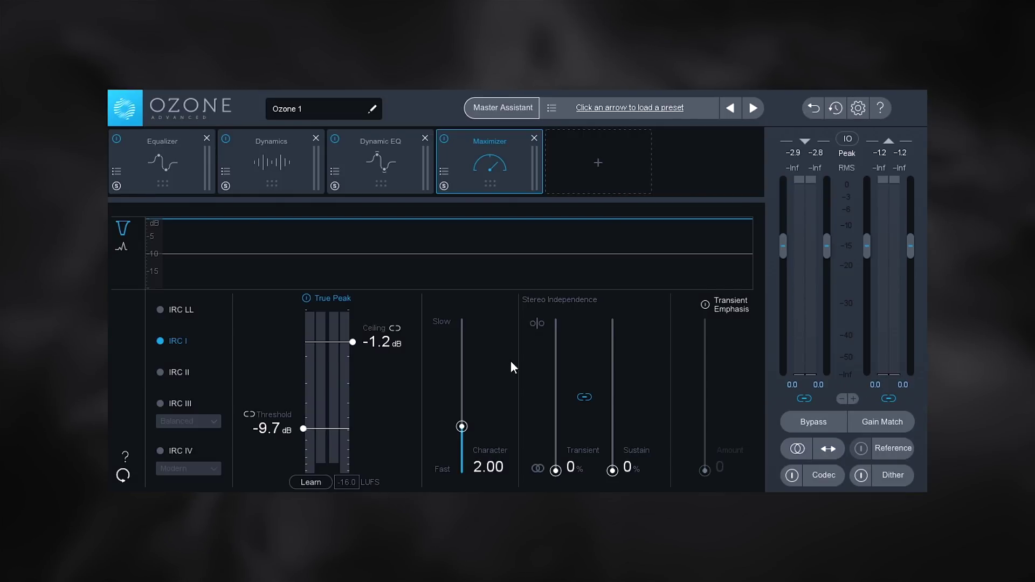
- Turn on Gain Match, compare processed and bypassed sound during playback, and reset the output clipping indicators
click(885, 417)
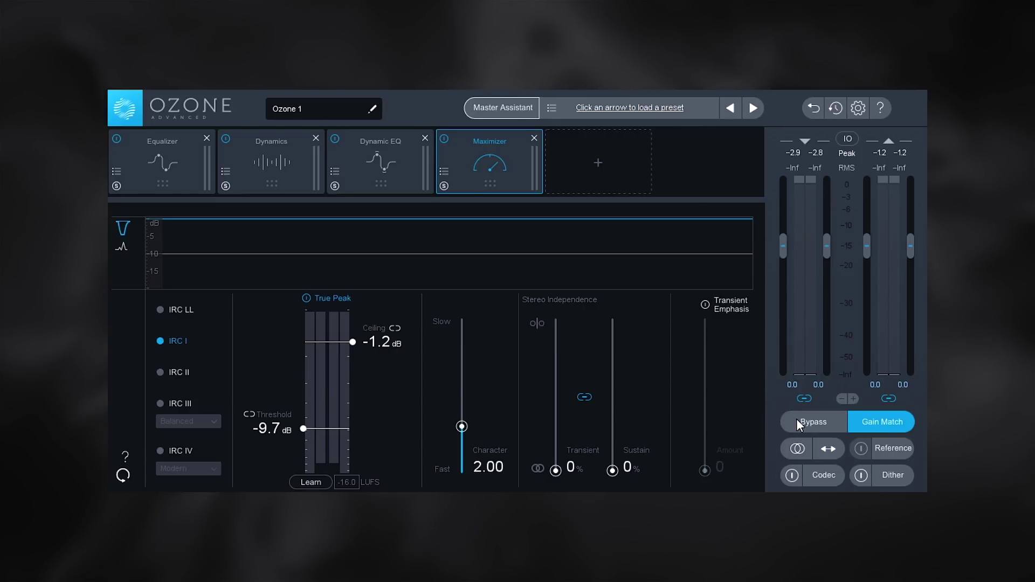
key(space)
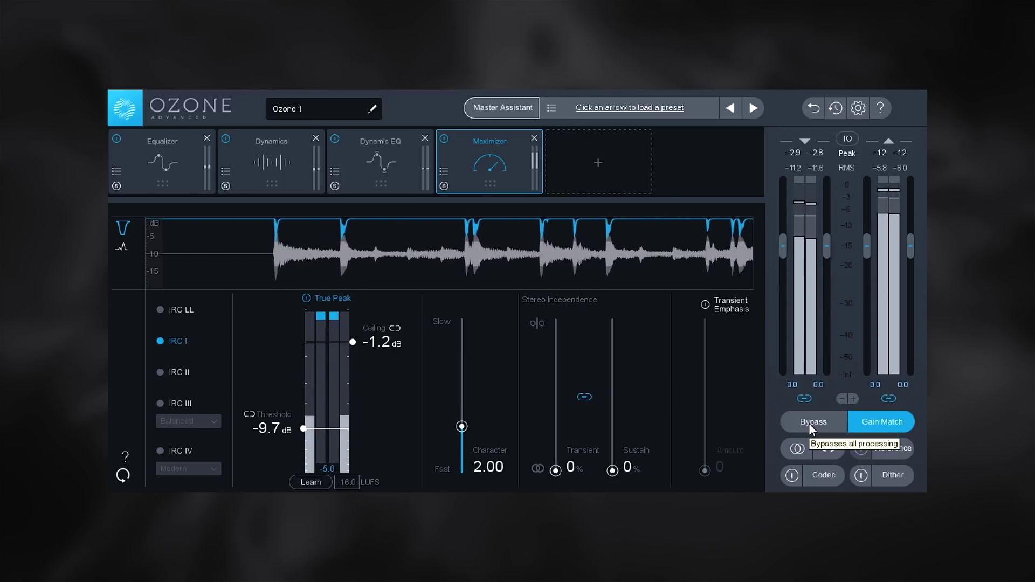
click(809, 422)
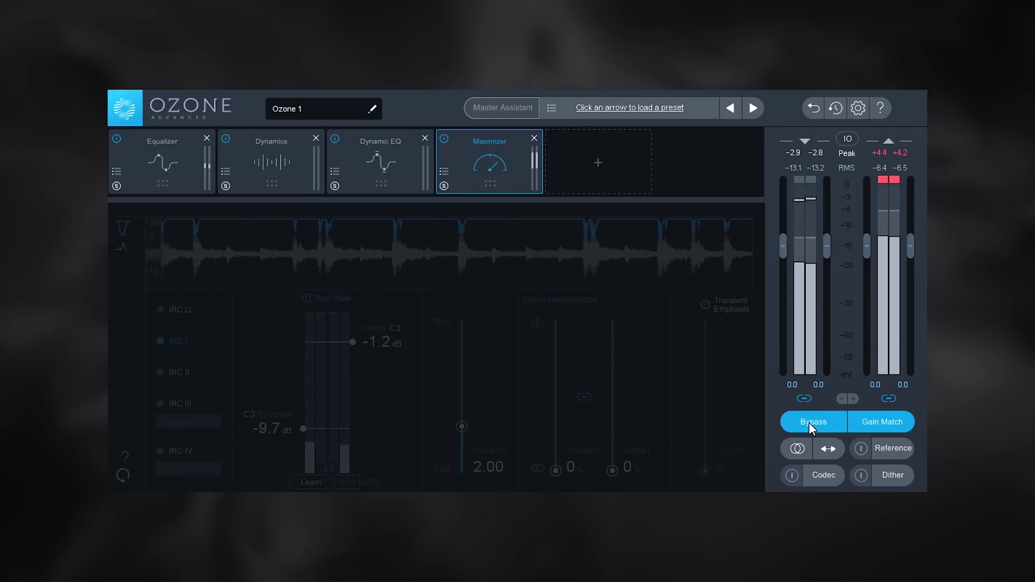
click(809, 422)
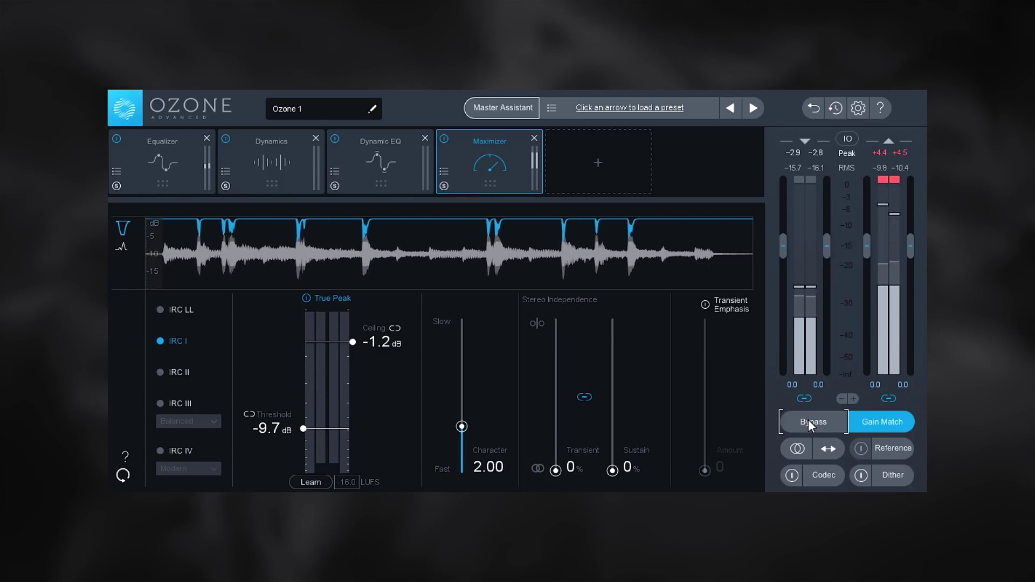
click(895, 178)
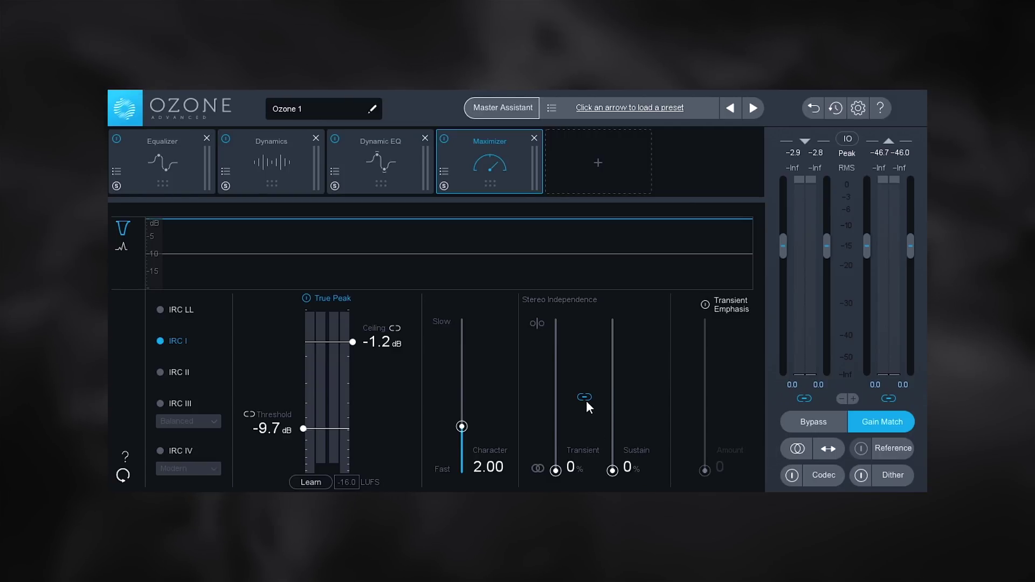
- Unlink the Maximizer's Stereo Independence controls, setting Transient to 28% and Sustain to 45%
drag(556, 471, 555, 406)
drag(619, 434, 613, 389)
drag(555, 405, 556, 429)
drag(612, 390, 598, 418)
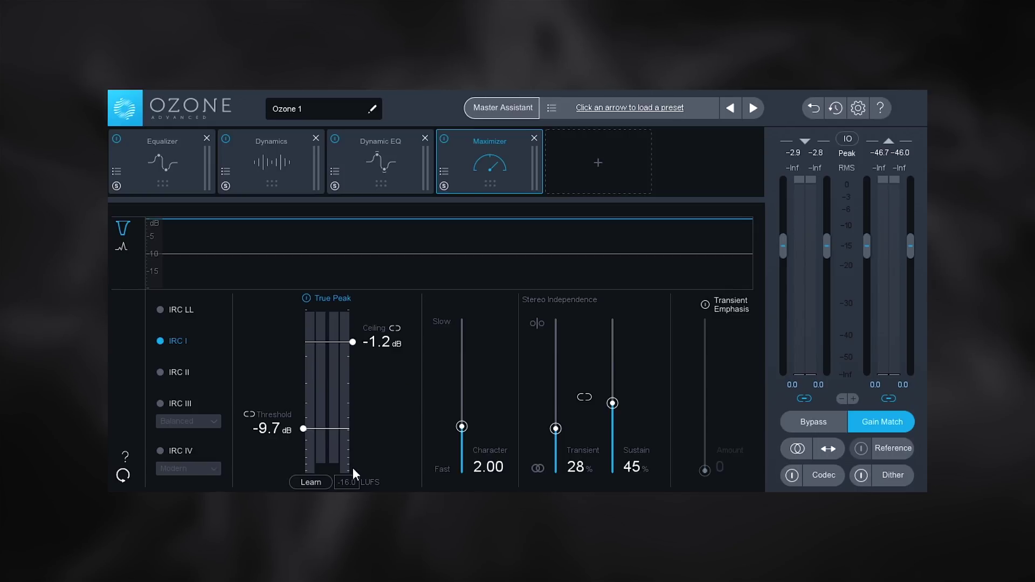
- Set the Maximizer's loudness target to -14 LUFS and learn the threshold from playback
click(350, 482)
text(-14)
key(Return)
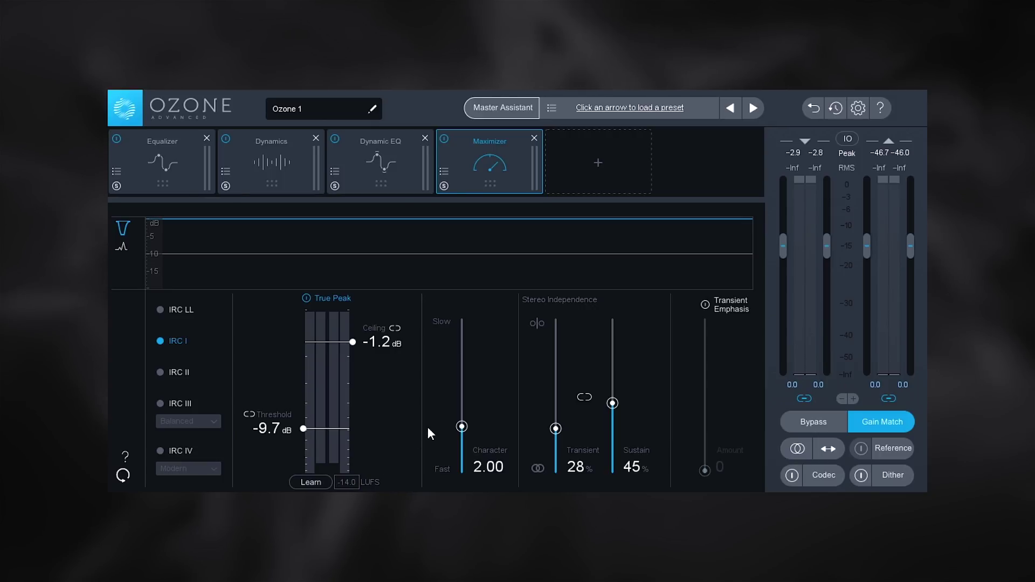
click(306, 482)
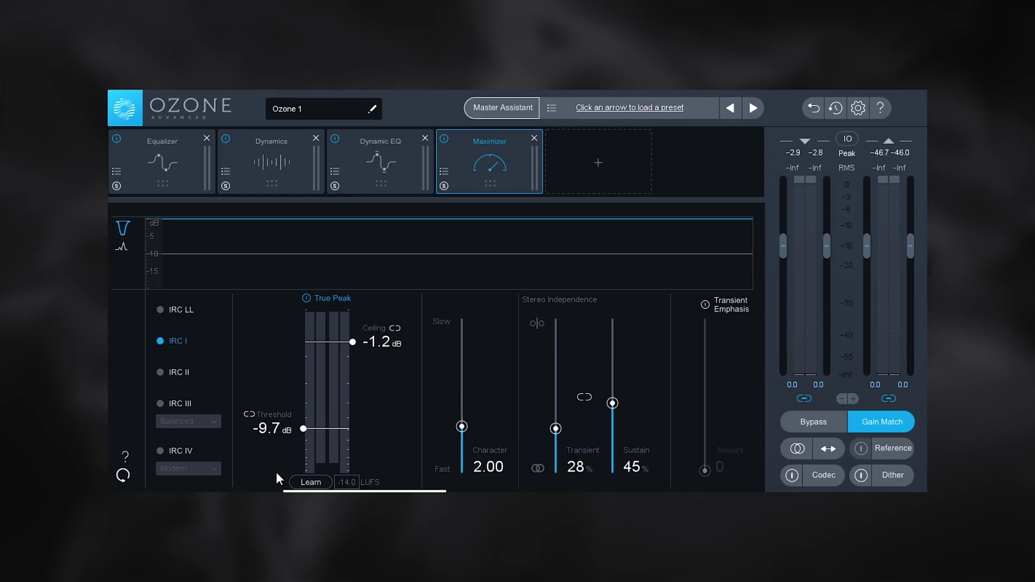
key(space)
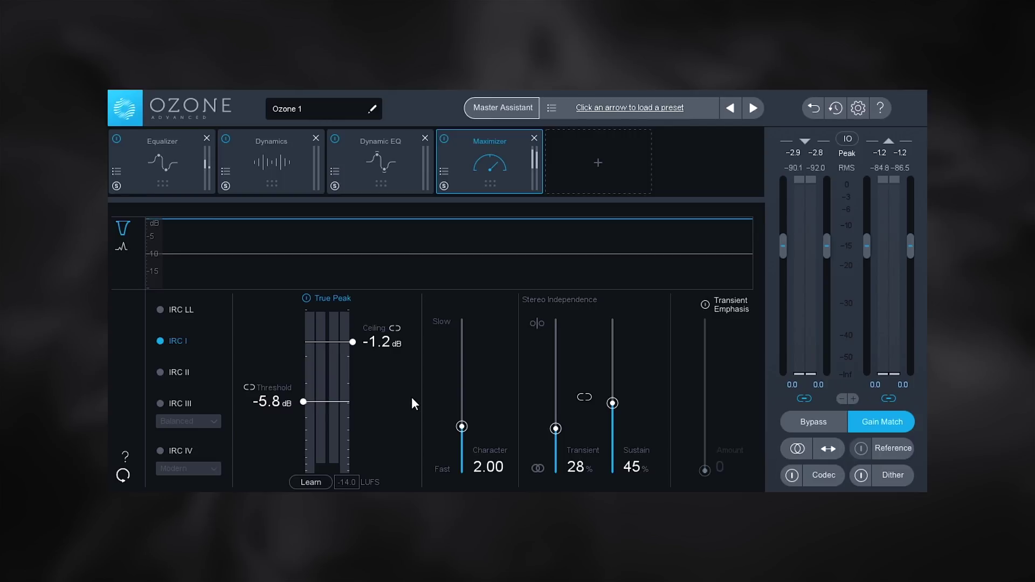
- Disable bands 1, 2, 3 and 8 of the Equalizer and show its curve matching controls
click(174, 154)
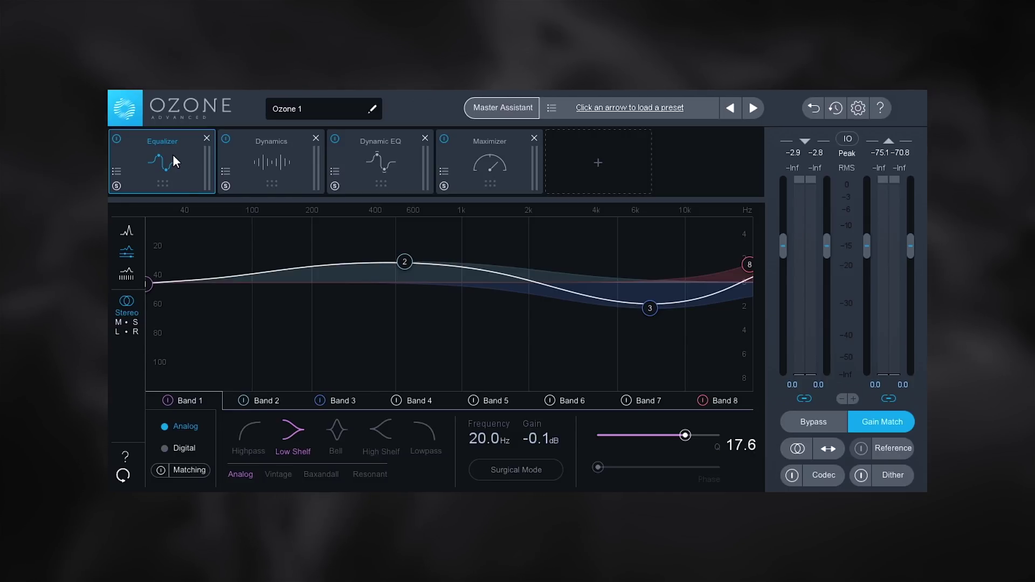
click(186, 471)
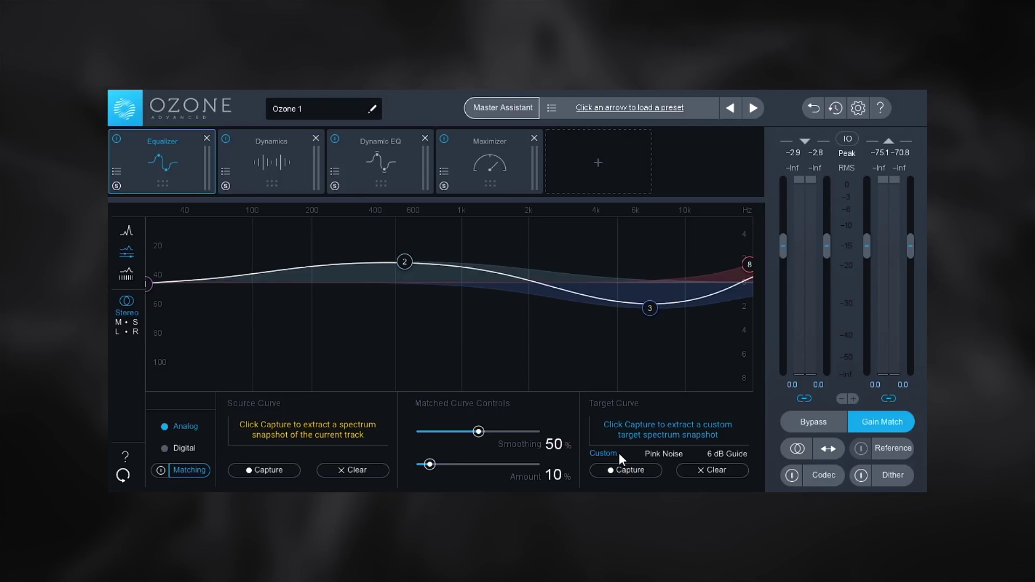
click(320, 477)
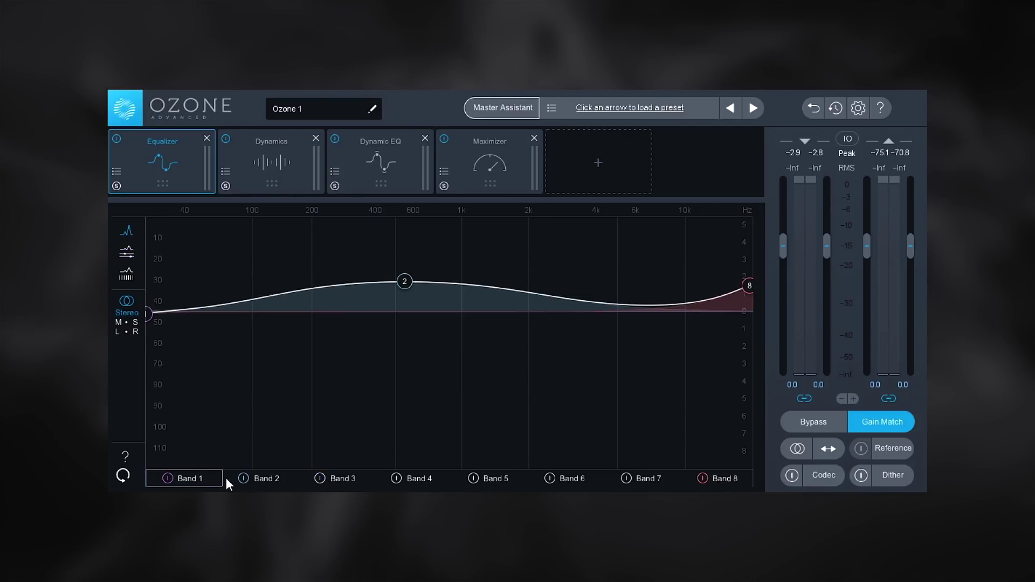
click(167, 478)
click(242, 479)
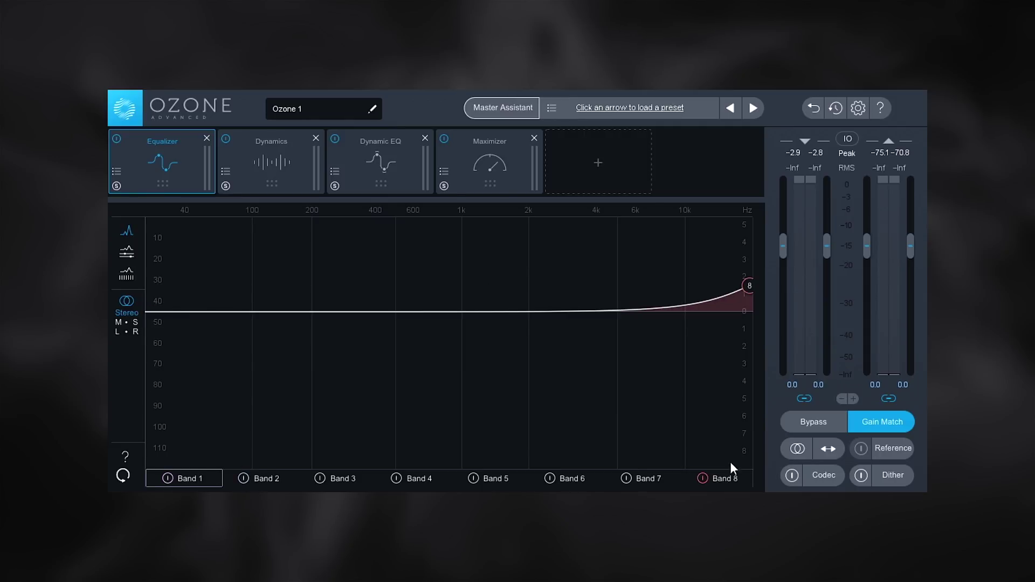
click(703, 478)
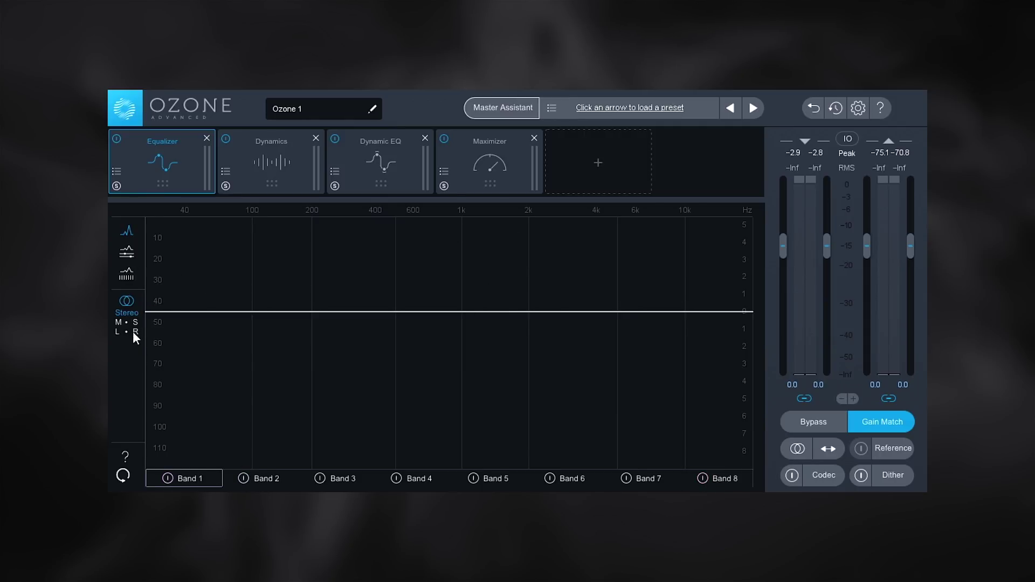
click(127, 251)
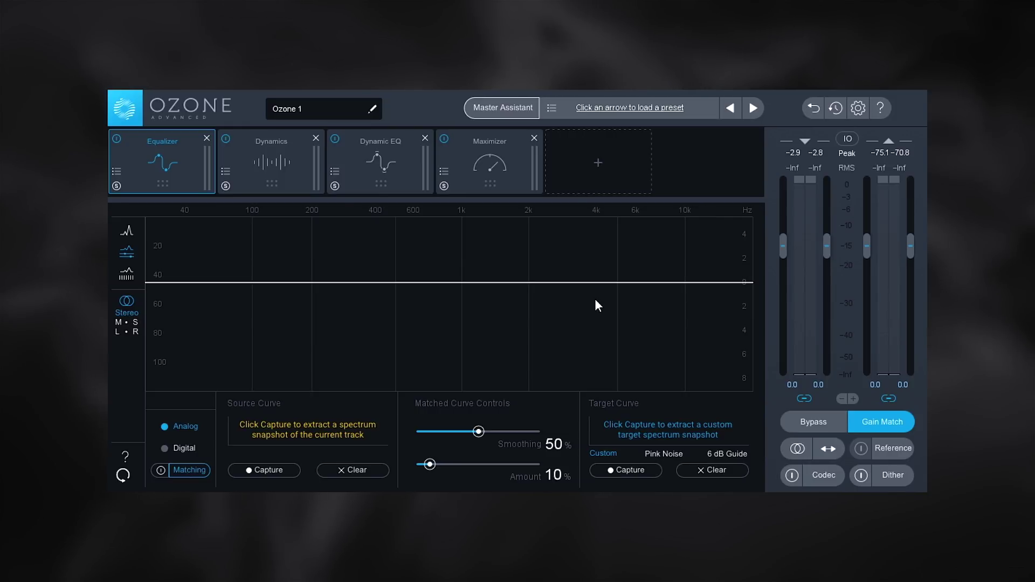
- Capture the custom target and source spectrum curves, and enable matching with 50% smoothing and a 74% amount
click(627, 470)
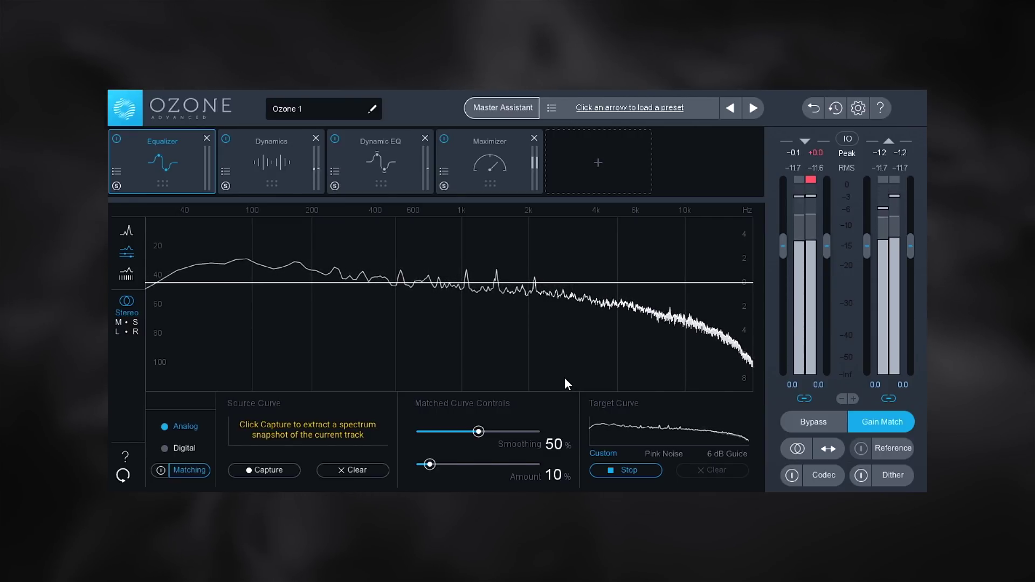
click(606, 472)
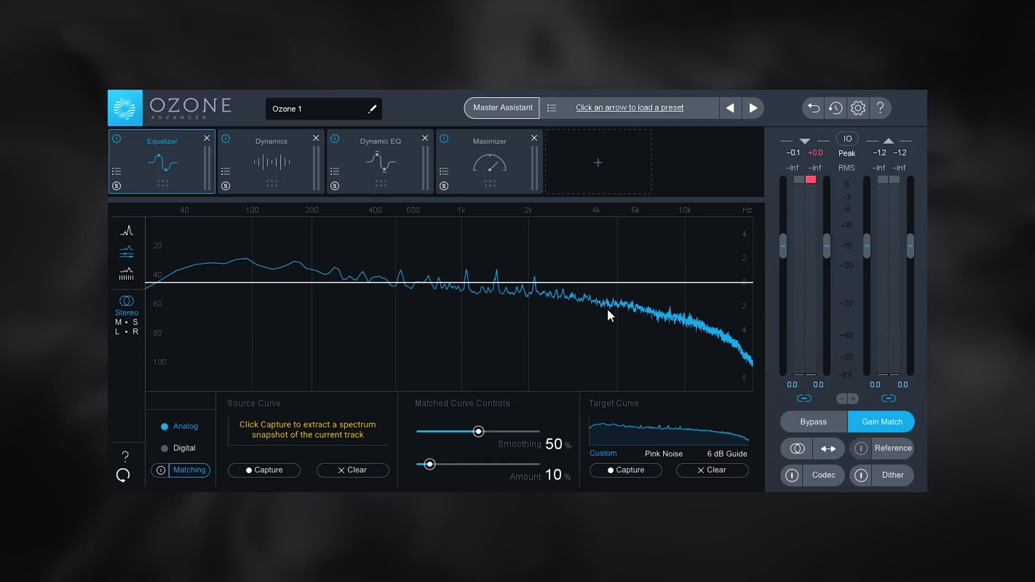
click(262, 467)
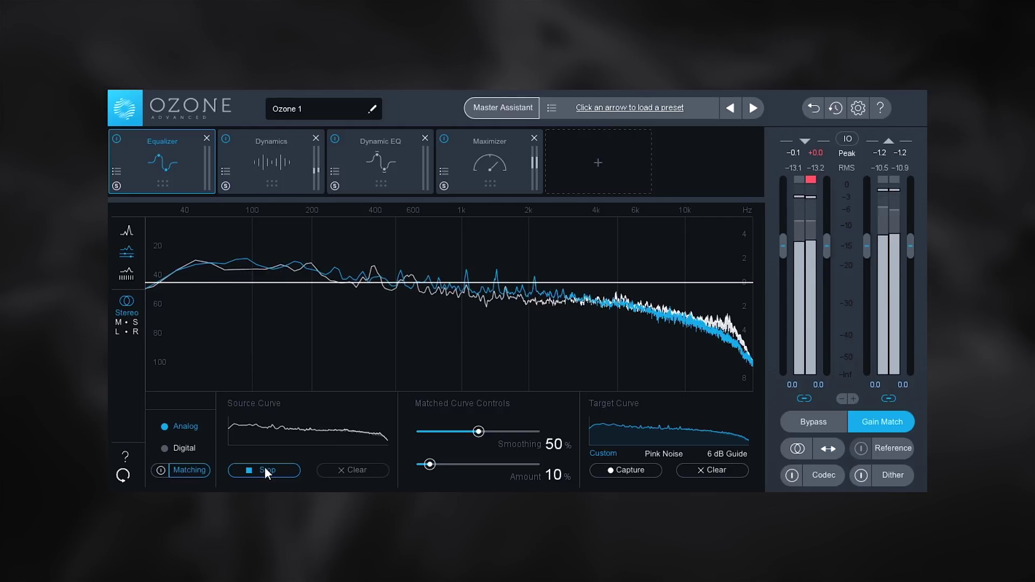
click(264, 469)
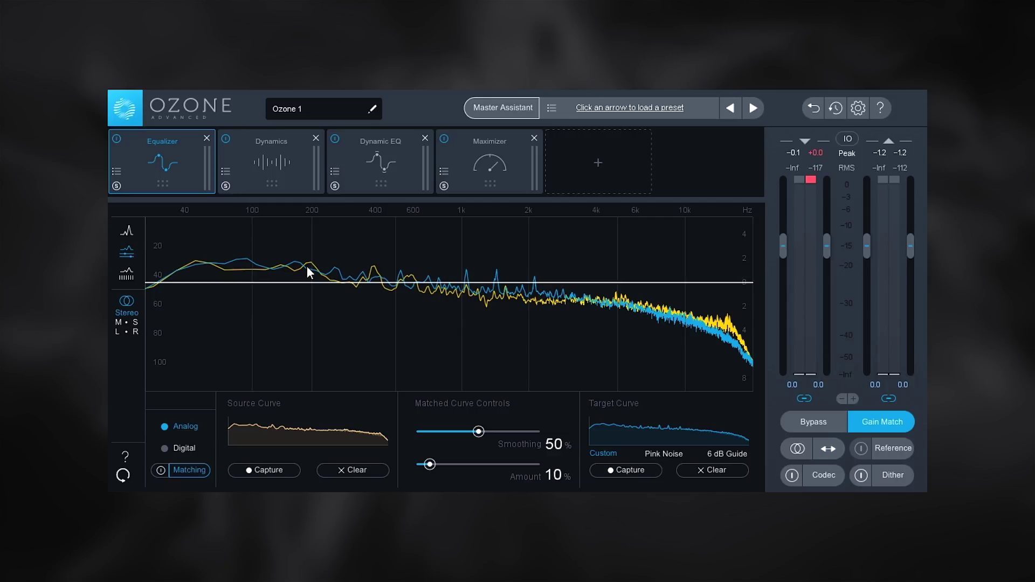
click(161, 470)
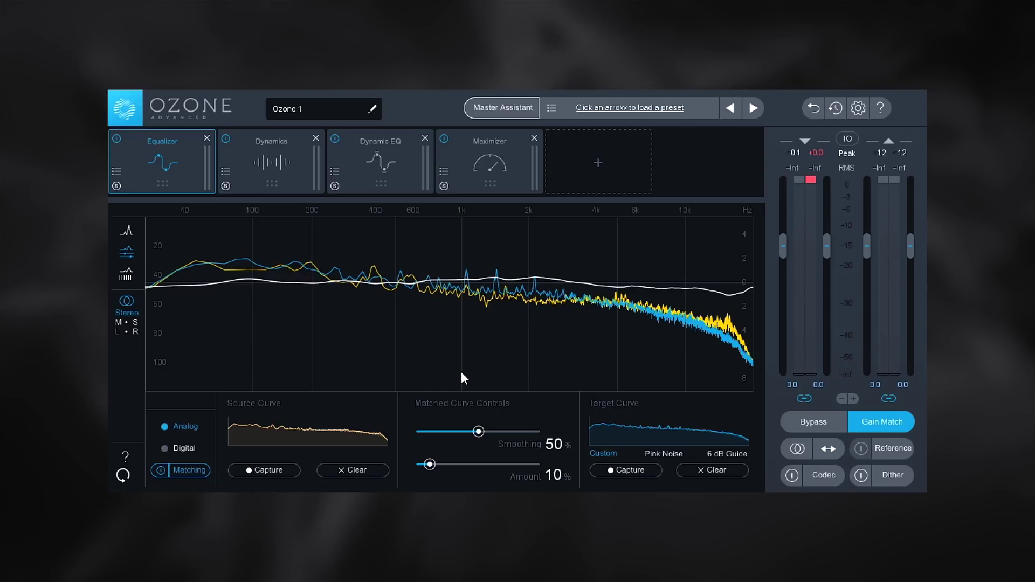
drag(478, 431, 507, 463)
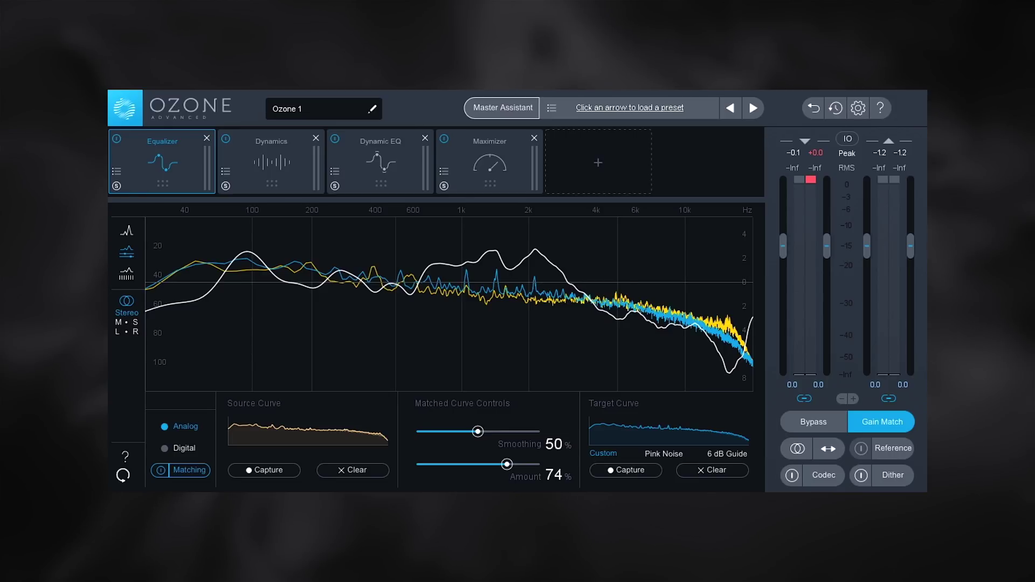
- Enable Equalizer band 8 in the full spectrum view and place its node at about 10 kHz with a slight boost
click(125, 232)
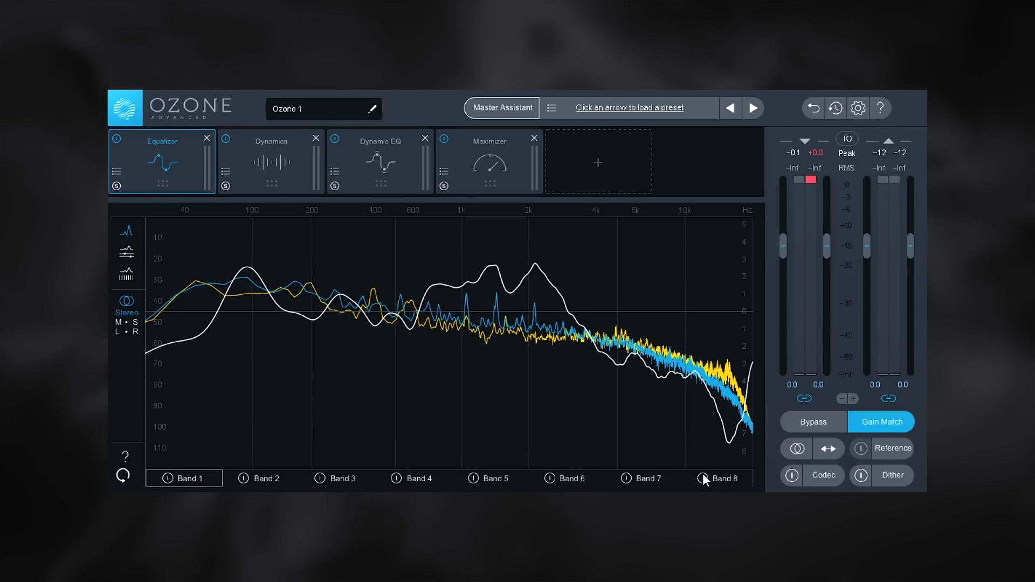
click(702, 477)
drag(742, 292, 689, 322)
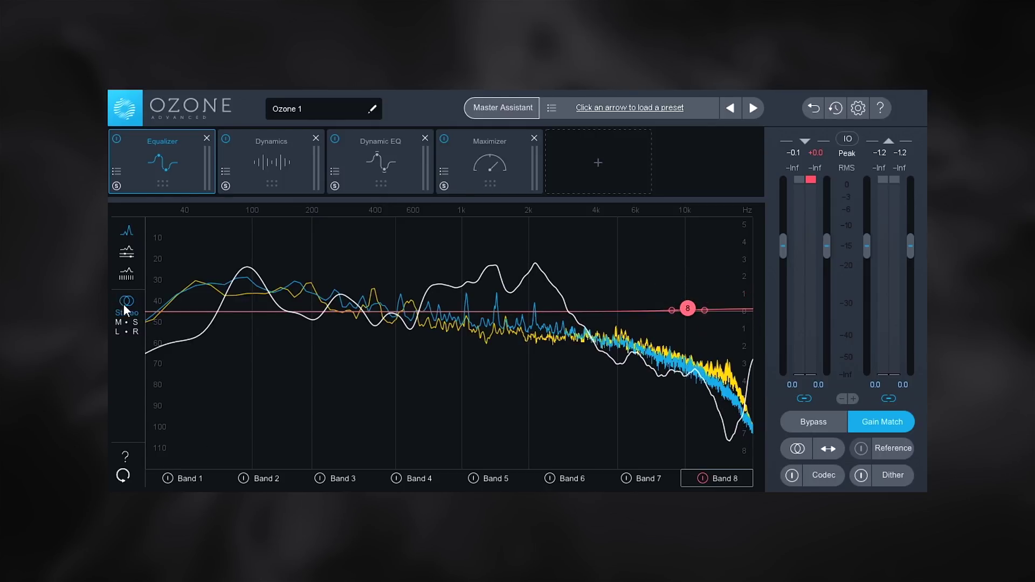
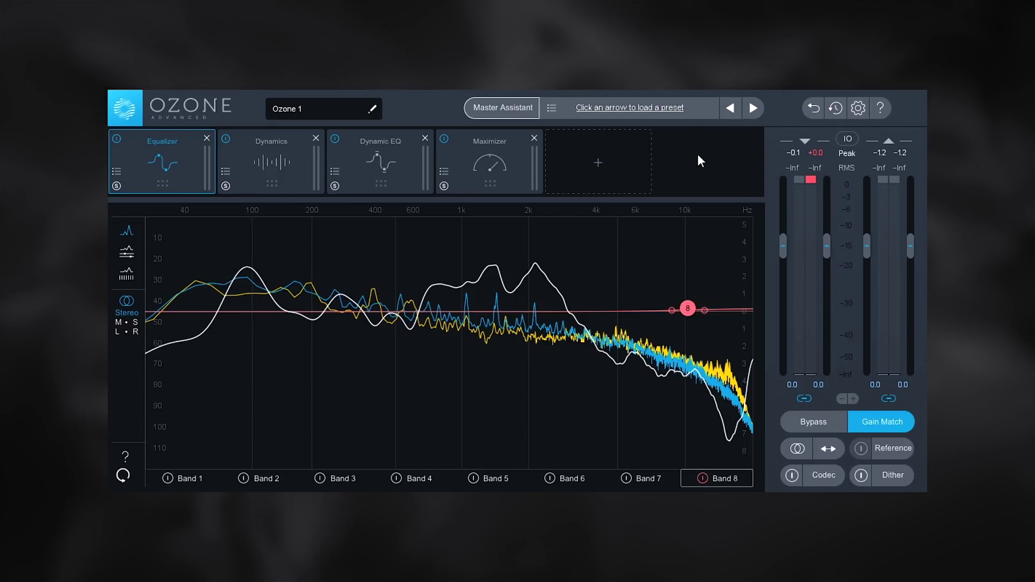
- Add a Spectral Shaper module to the signal chain and narrow its frequency range to 4.02–8.00 kHz
click(590, 164)
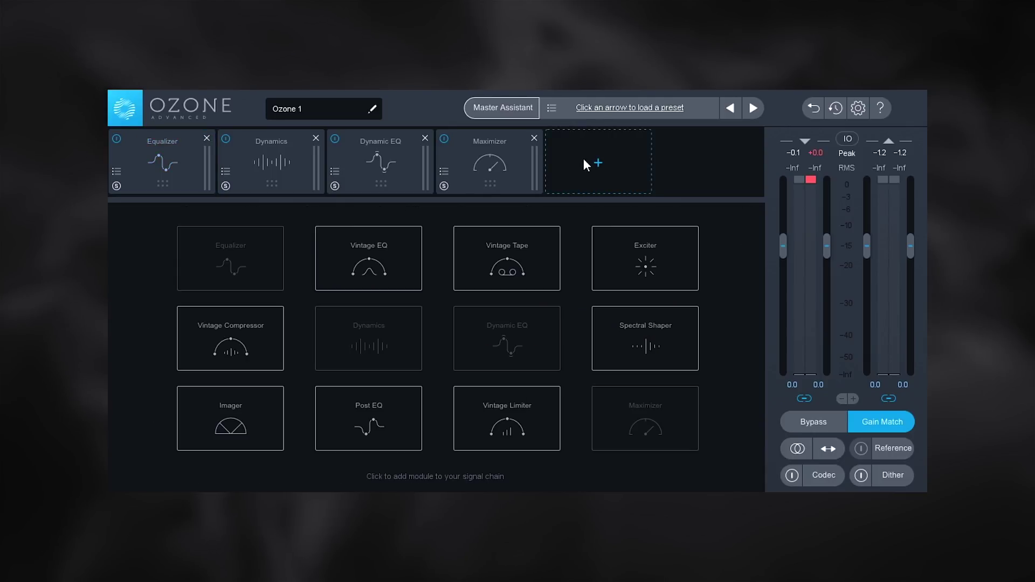
click(640, 333)
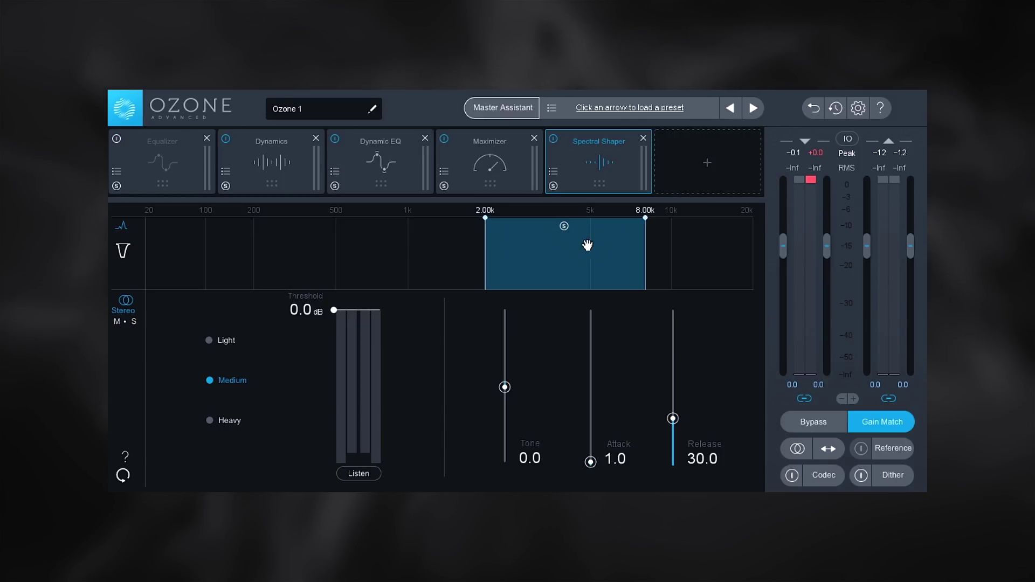
drag(484, 237, 565, 242)
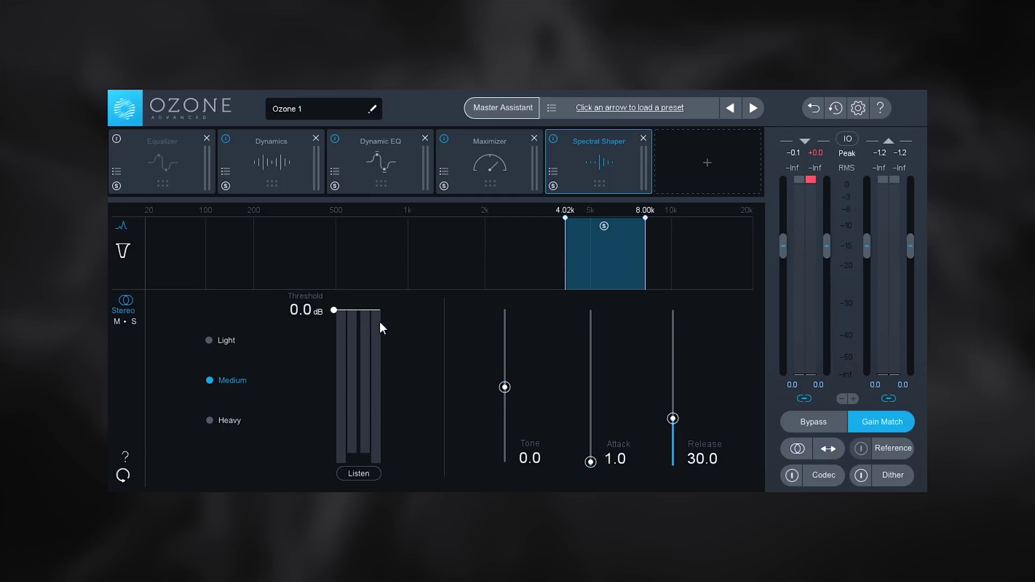
- Set the Spectral Shaper's threshold to -24.8 dB and tone to 71.2, trying the 198–393 Hz range before moving the range's start to 10.0 kHz
drag(336, 316, 342, 369)
drag(506, 387, 509, 363)
drag(600, 259, 297, 292)
drag(334, 369, 337, 414)
drag(505, 361, 506, 333)
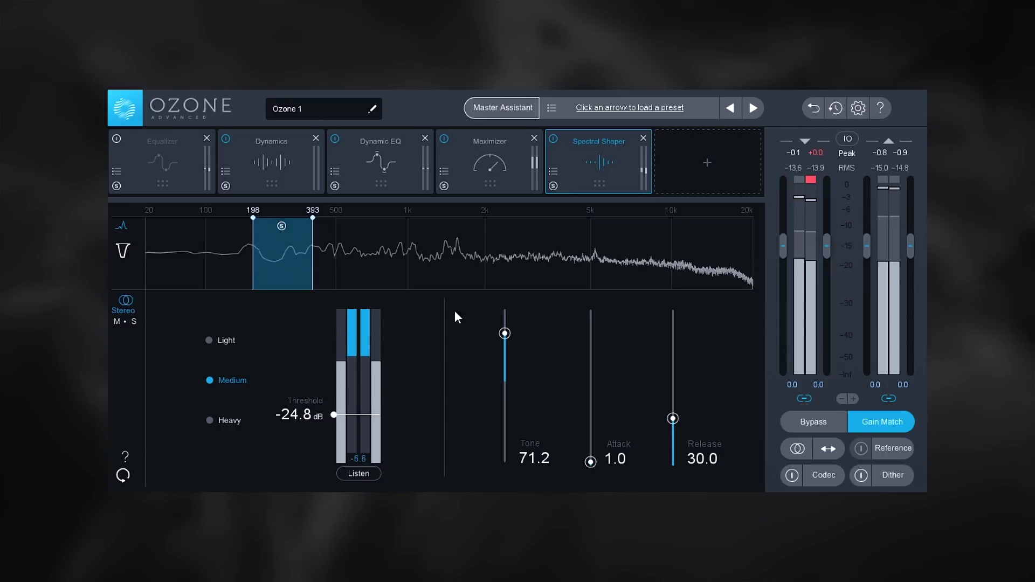
drag(296, 278, 713, 268)
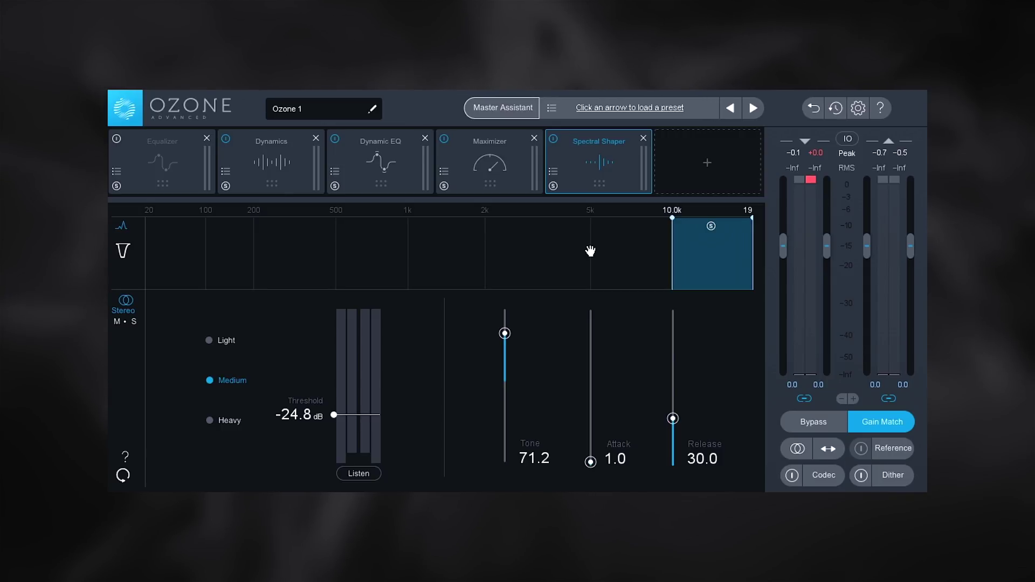
- Try a 6 ms attack and 100 ms release on band 6 of the Dynamic EQ, and restore Auto Scale
click(384, 141)
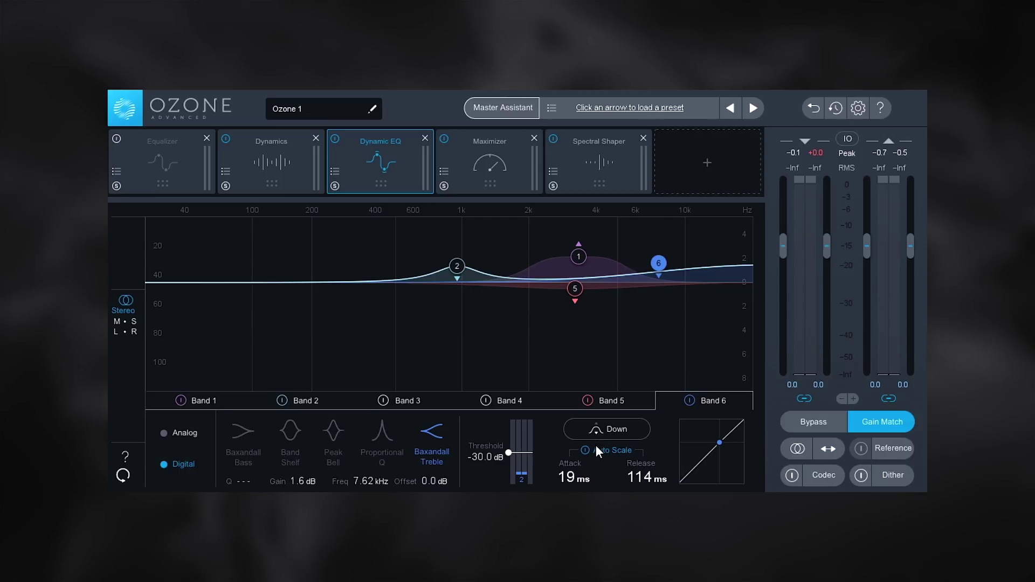
drag(569, 477, 568, 495)
mouse_move(645, 483)
mouse_down()
mouse_move(648, 471)
mouse_move(658, 483)
mouse_up()
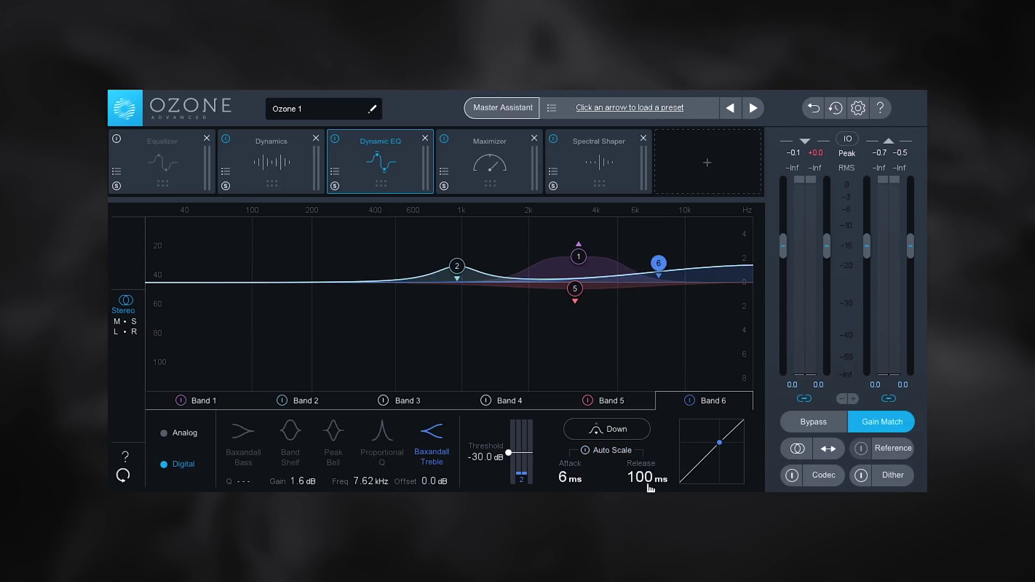
click(585, 450)
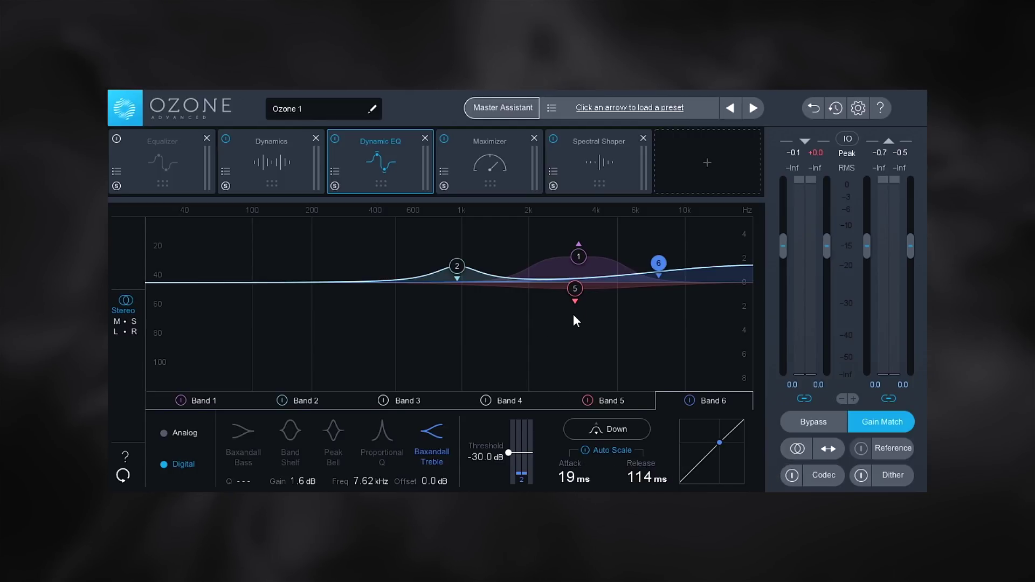
- Play the track and compare Dynamic EQ band 5 with Auto Scale switched off and on
key(space)
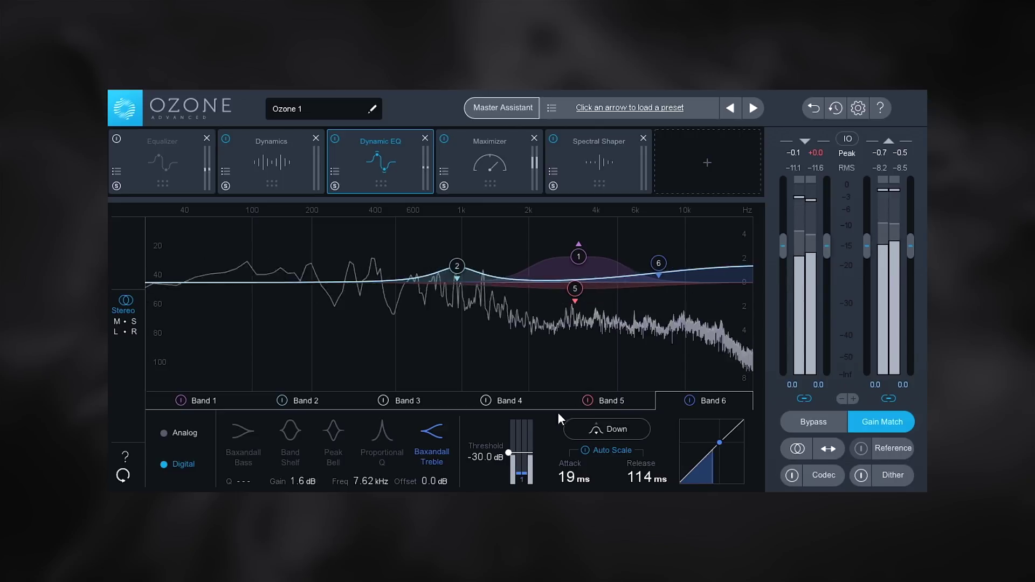
click(604, 400)
click(600, 450)
click(599, 450)
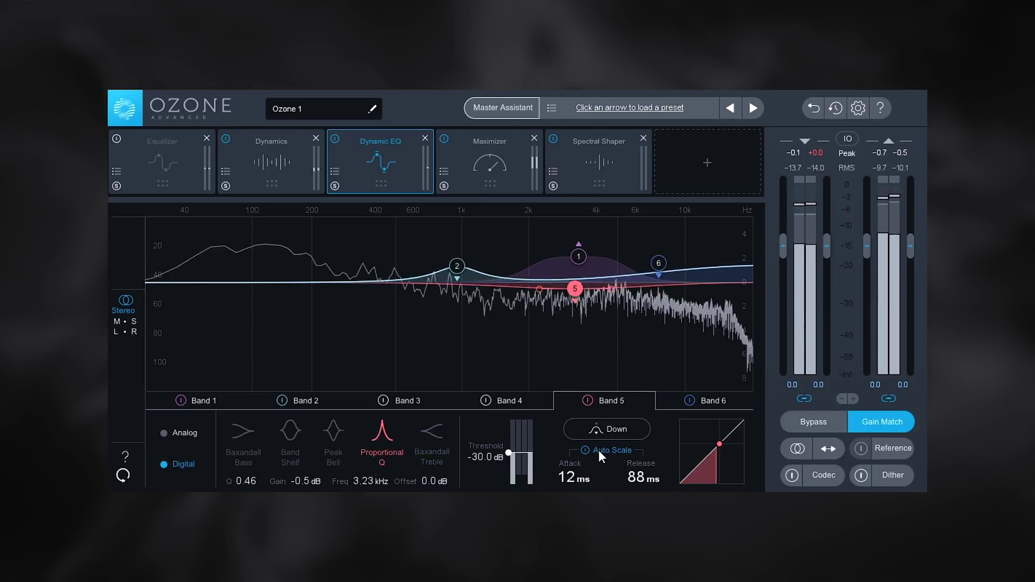